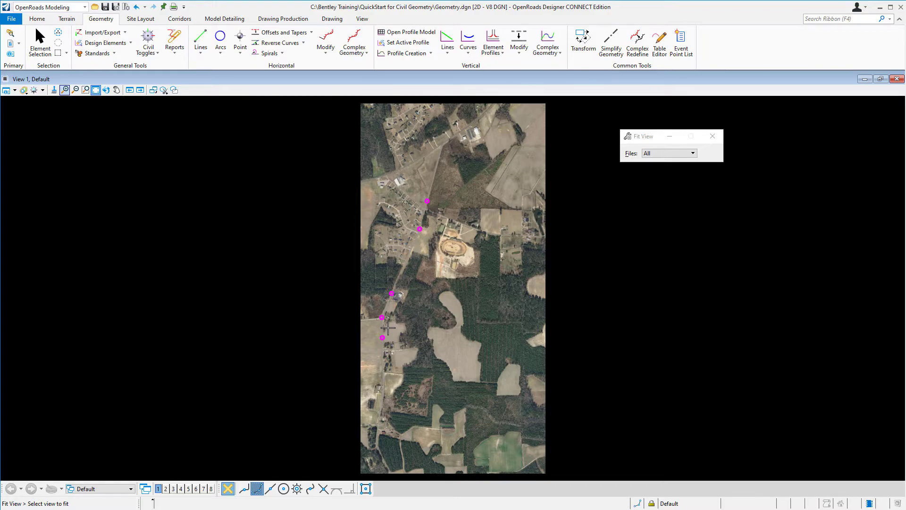
# Step: Open the Feature Definition toolbar and dock it above the drawing view
pyautogui.scroll(6, 388, 328)
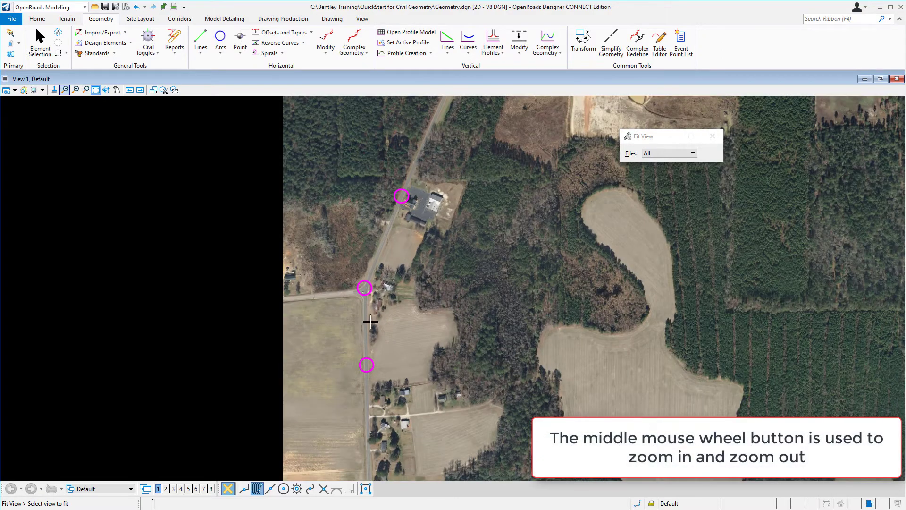
pyautogui.scroll(2, 372, 322)
pyautogui.scroll(2, 373, 329)
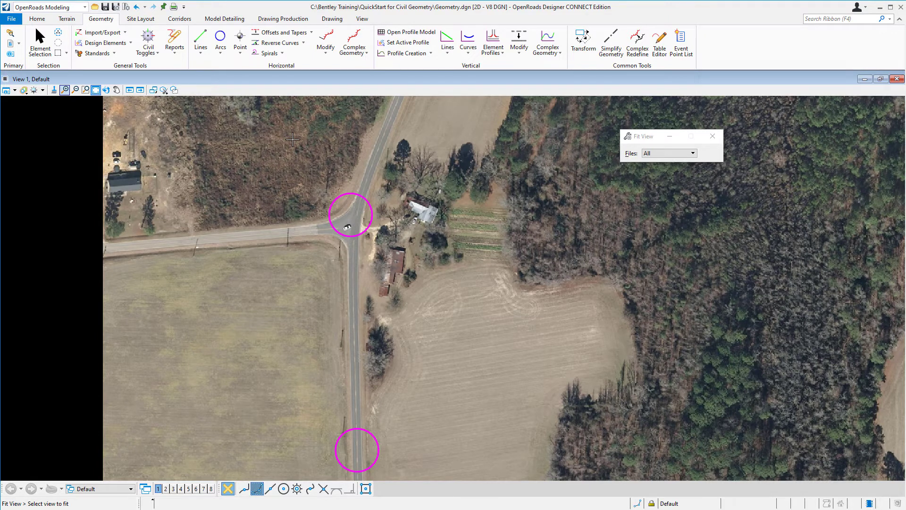
pyautogui.click(113, 52)
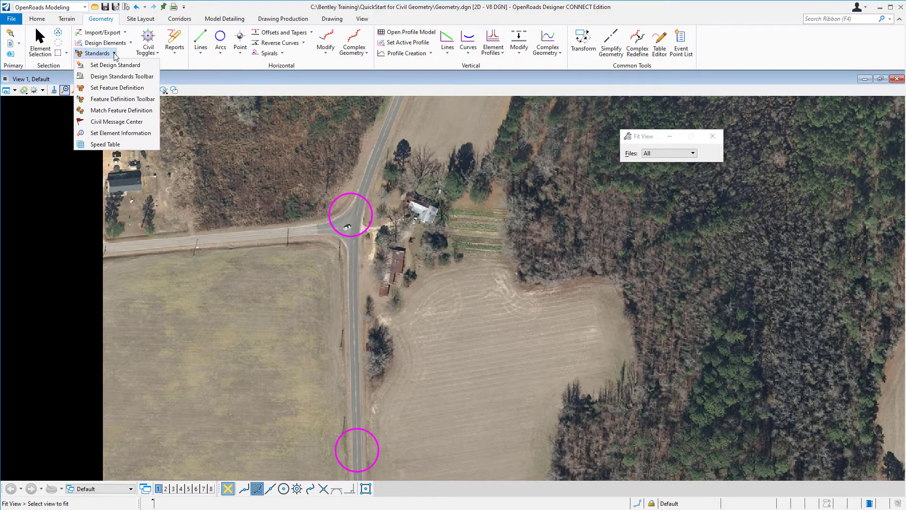
pyautogui.click(112, 101)
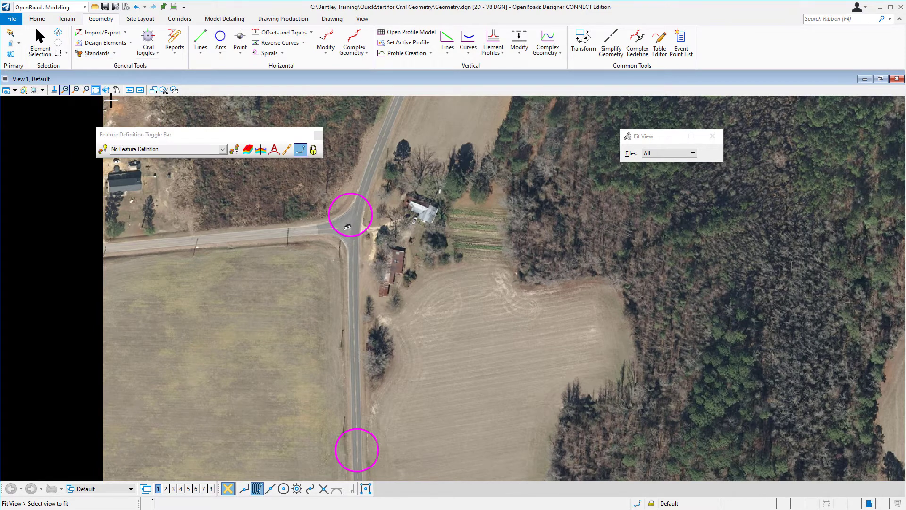
pyautogui.click(194, 137)
pyautogui.moveTo(194, 137); pyautogui.dragTo(94, 82)
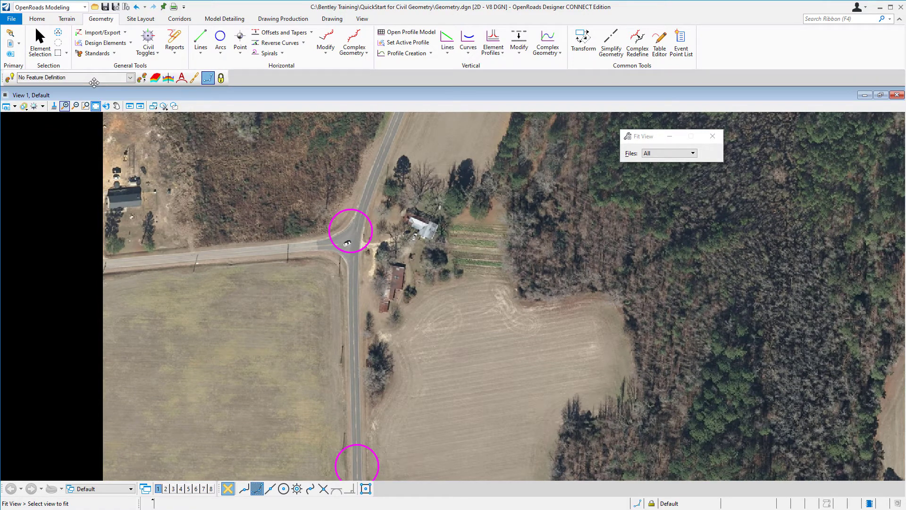
# Step: Choose Geom_Baseline from the Alignment feature definitions and turn on use of the active feature definition
pyautogui.click(131, 79)
pyautogui.click(130, 78)
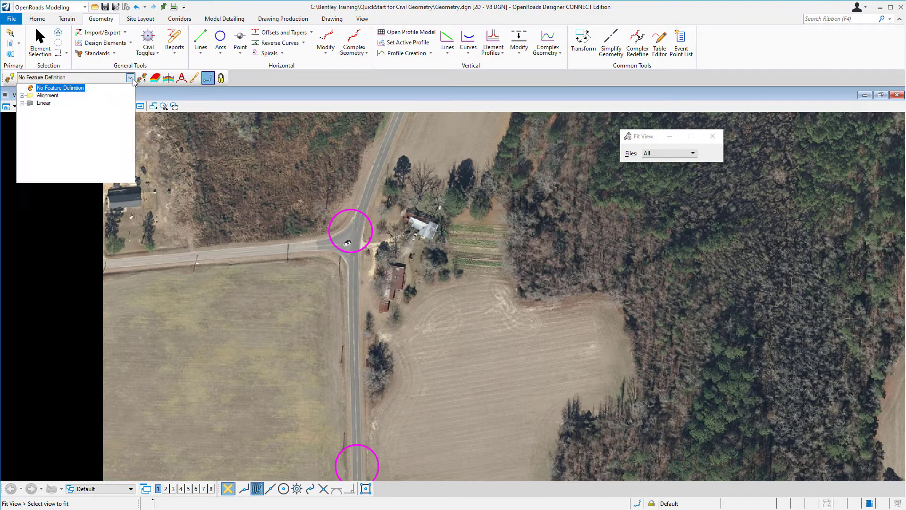
pyautogui.click(22, 95)
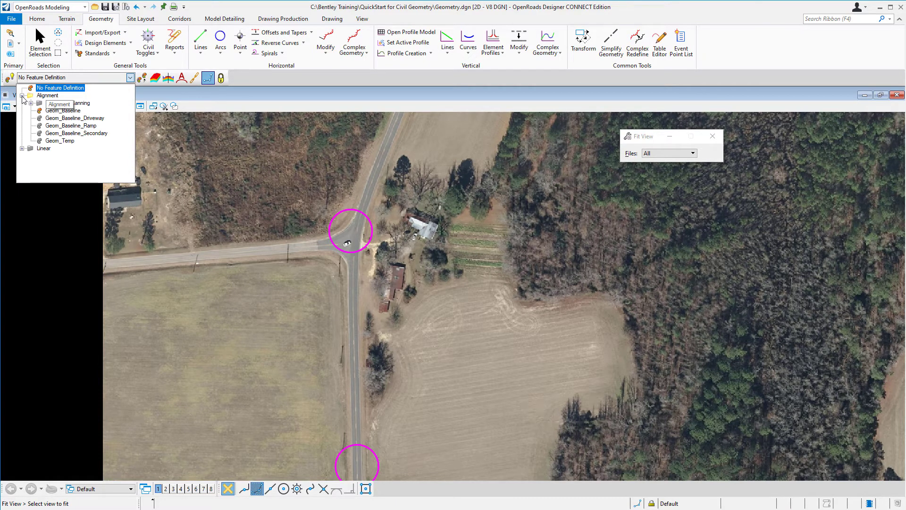
pyautogui.click(66, 111)
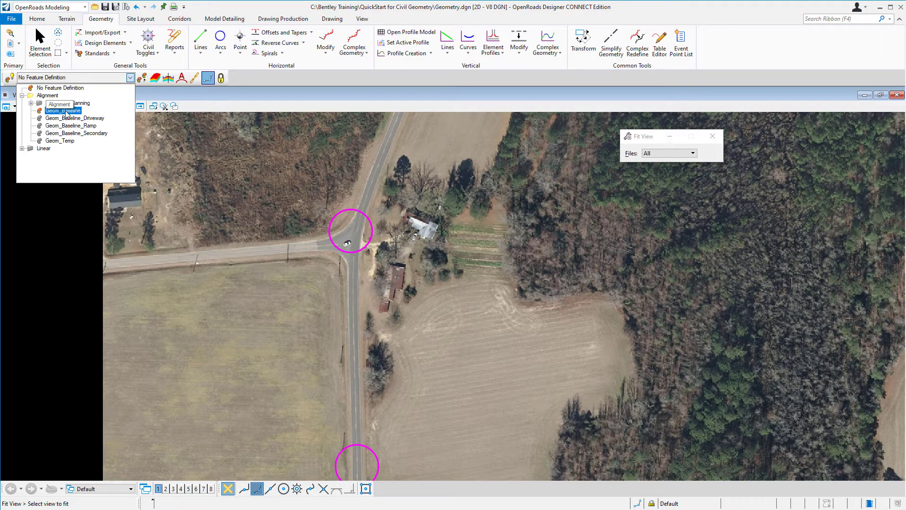
pyautogui.click(12, 79)
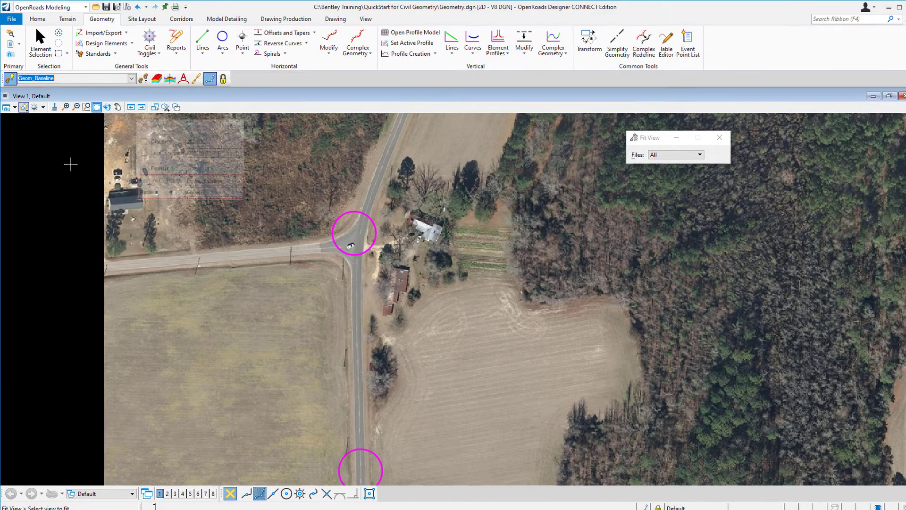
pyautogui.rightClick(70, 163)
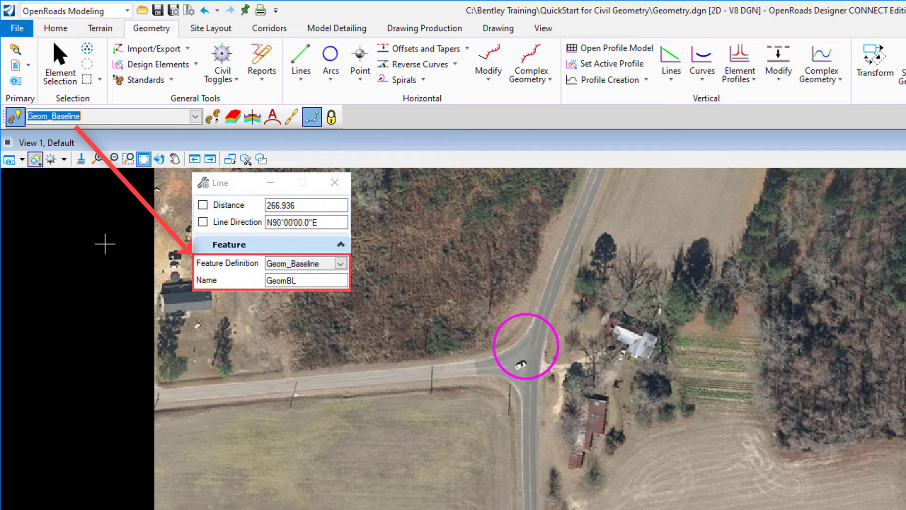
pyautogui.press('Escape')
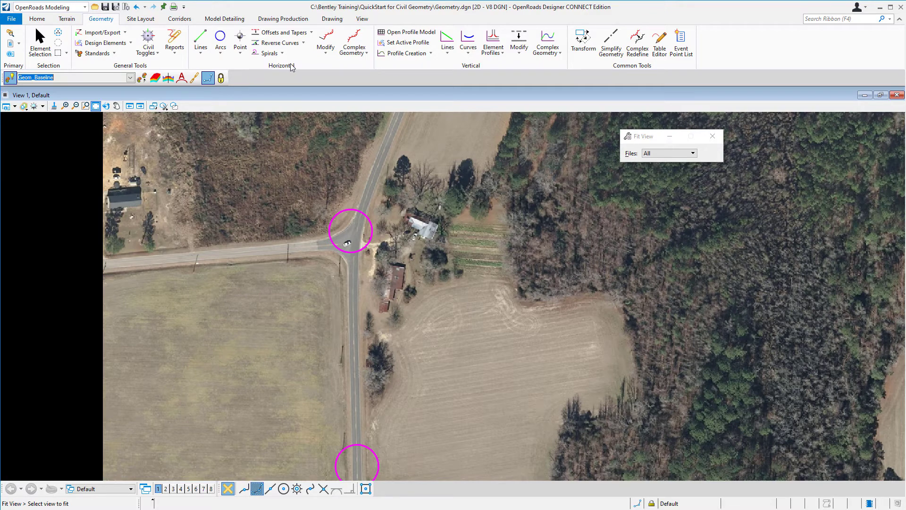
# Step: Start a Line Between Points at the center of the southern magenta circle, using the Center snap
pyautogui.click(209, 57)
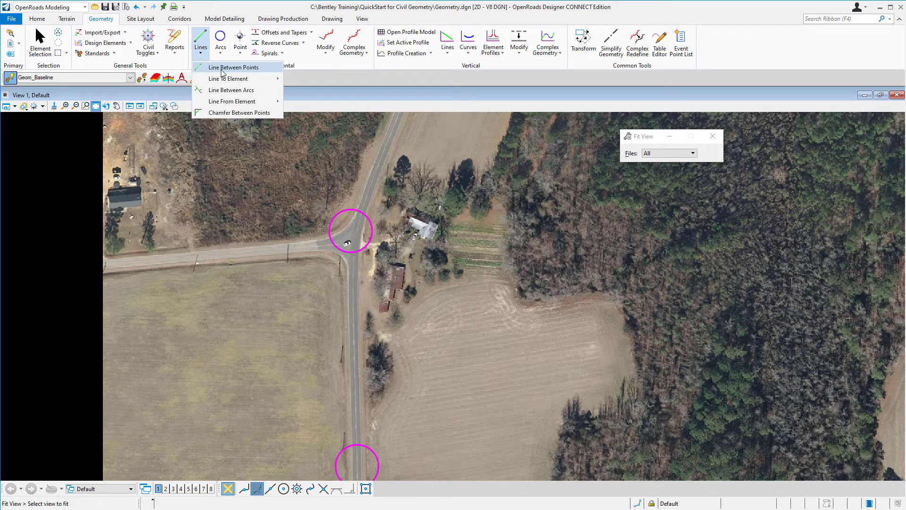
pyautogui.click(222, 70)
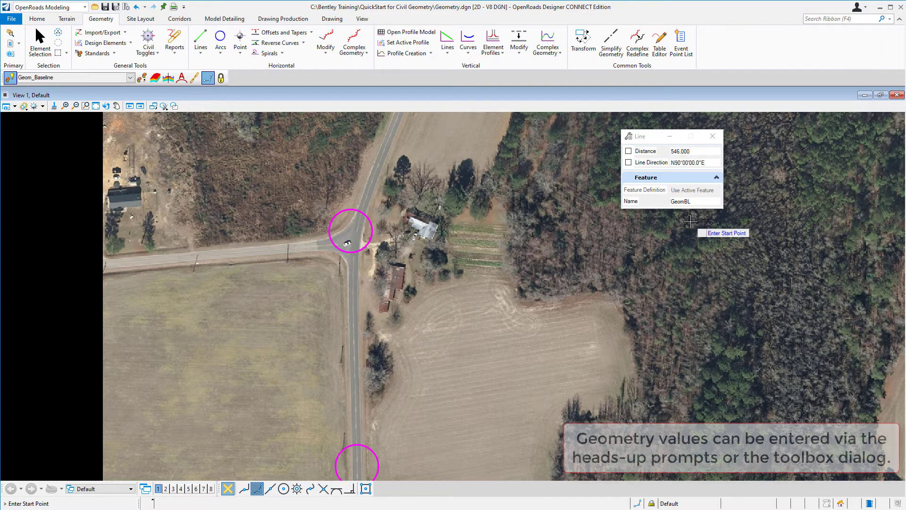
pyautogui.click(704, 201)
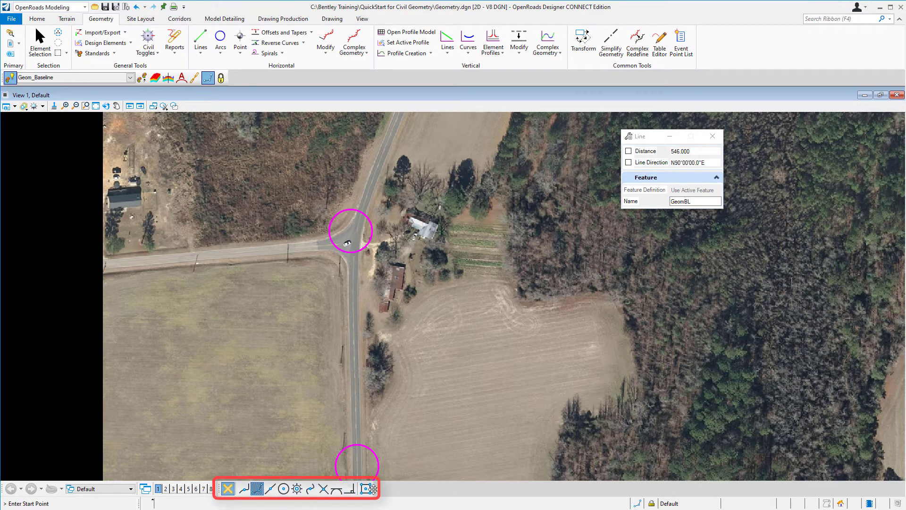
pyautogui.click(284, 492)
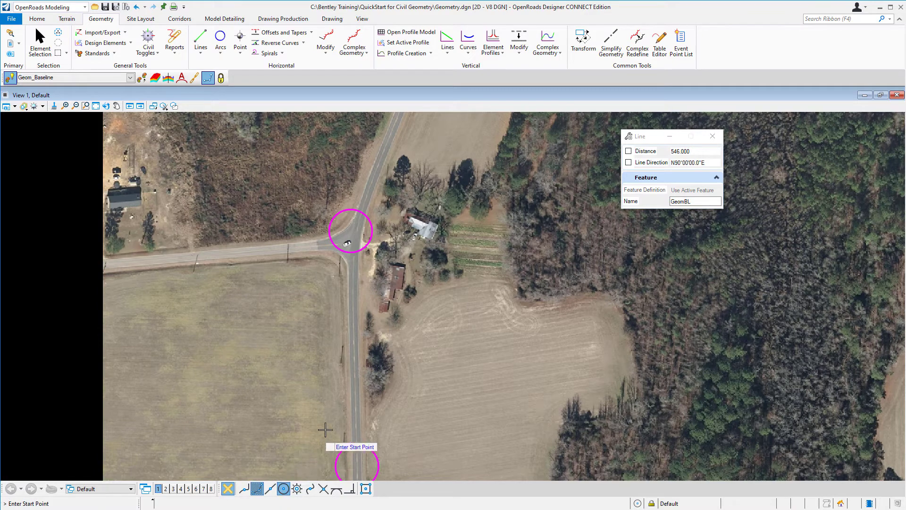
pyautogui.click(369, 451)
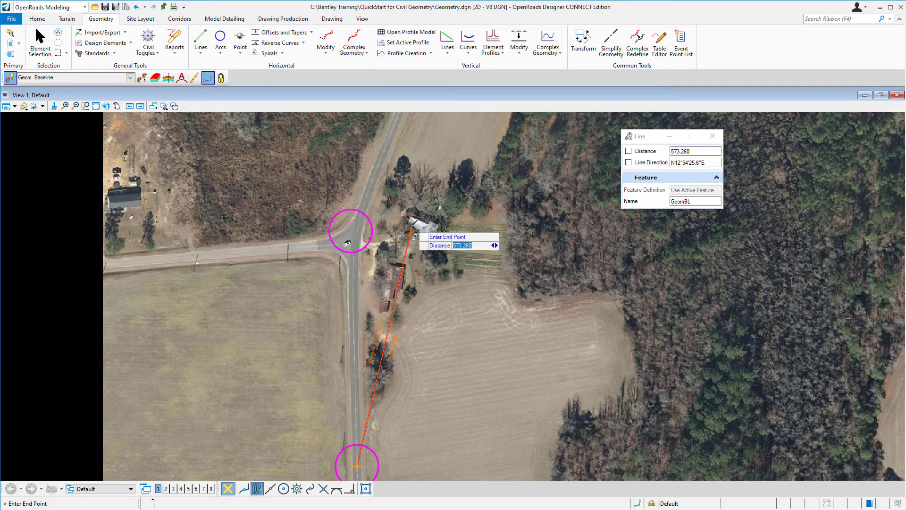
# Step: Lock the line's distance at 546 and its direction at N01:33:00:W, place its end point and end the command
pyautogui.write('546')
pyautogui.press('Return')
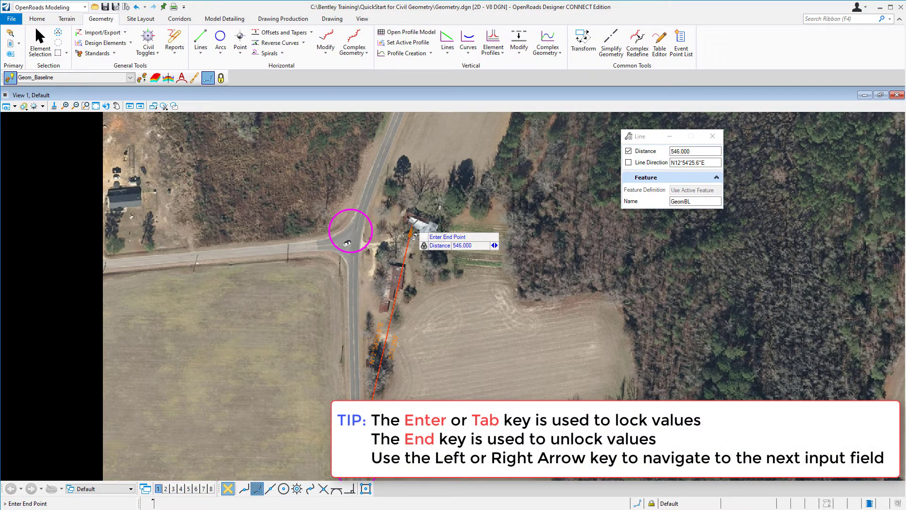
pyautogui.press('Right')
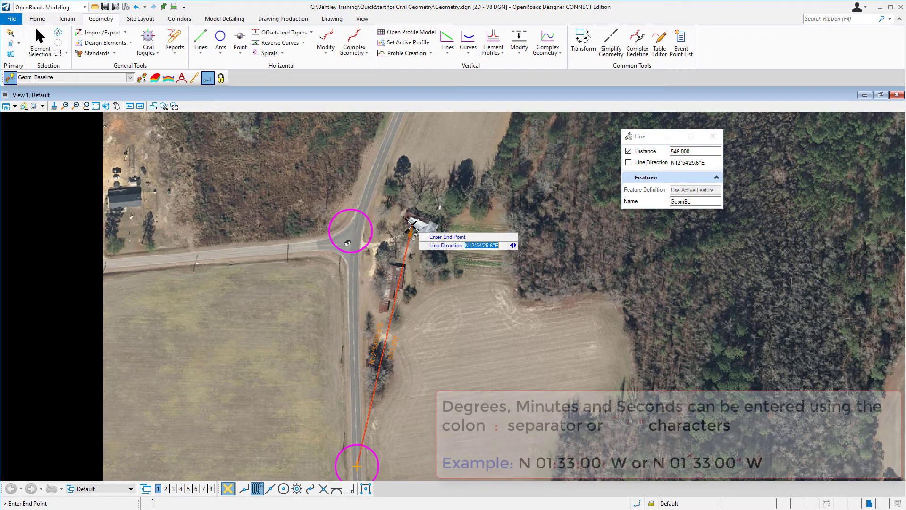
pyautogui.write('N')
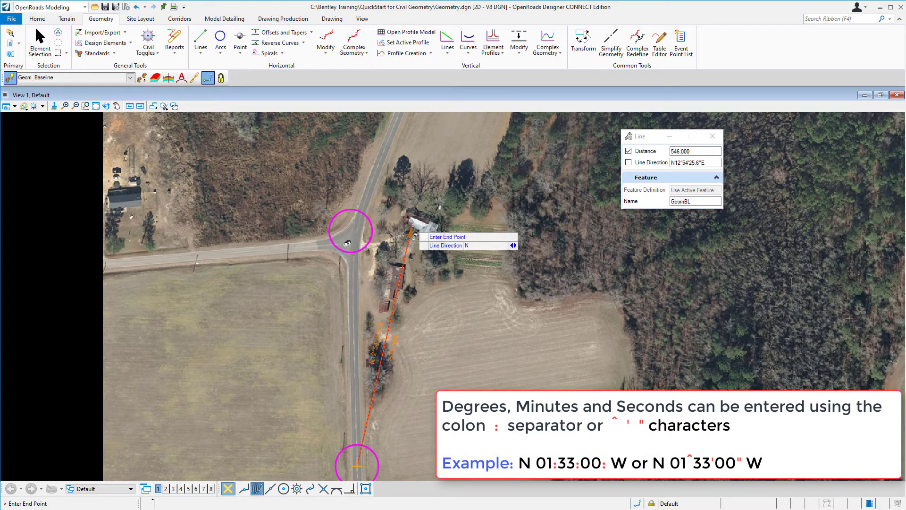
pyautogui.write('01')
pyautogui.write('33')
pyautogui.write(':00')
pyautogui.write(':W')
pyautogui.press('Return')
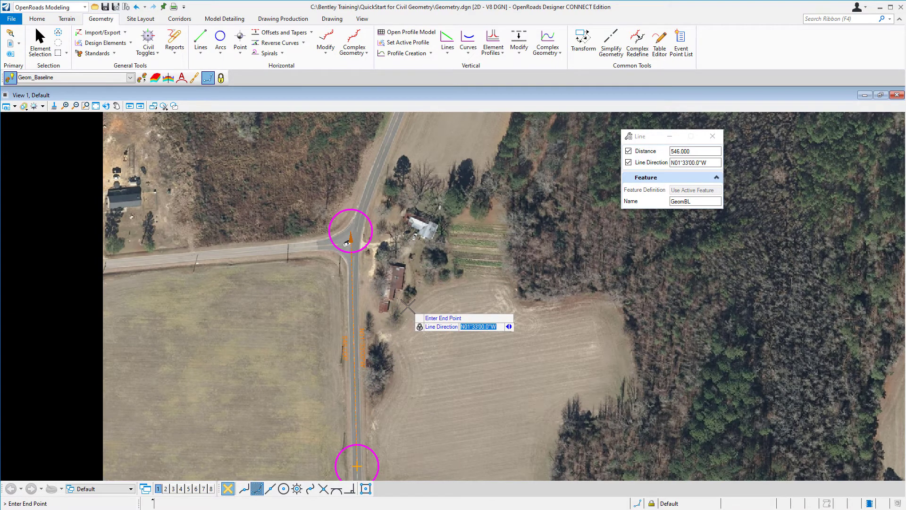
pyautogui.click(407, 307)
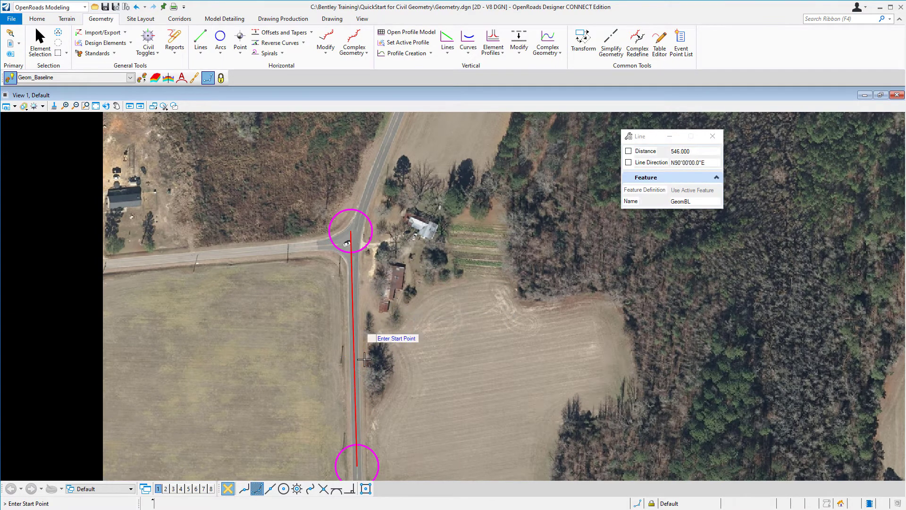
pyautogui.rightClick(404, 350)
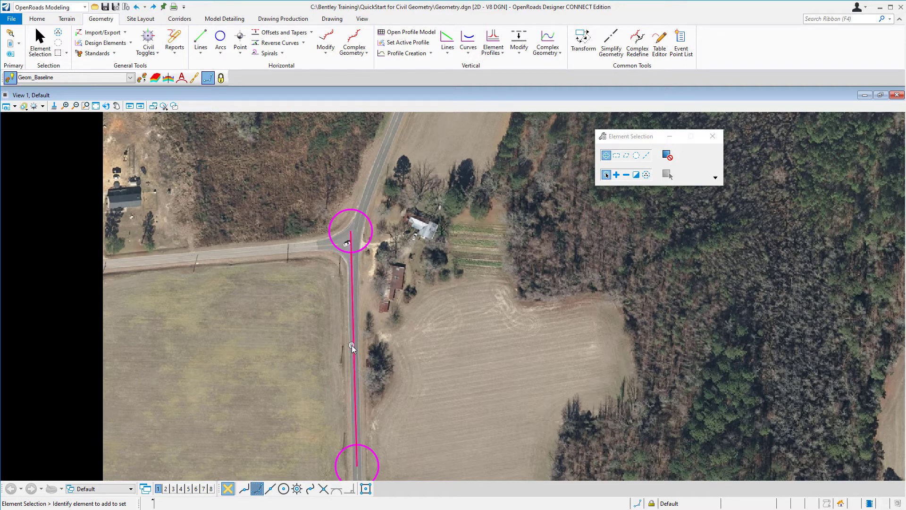
# Step: Select the new baseline line, inspect its direction and length labels, and open the length value for editing
pyautogui.moveTo(352, 345)
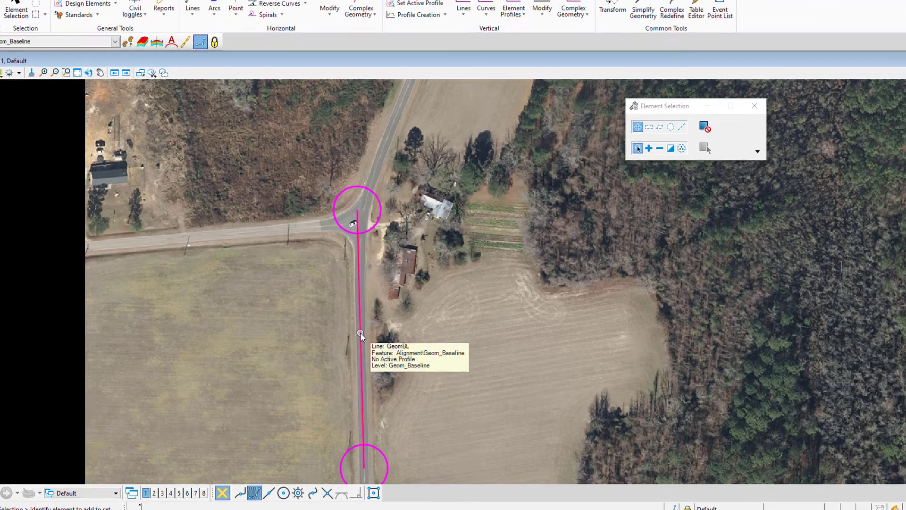
pyautogui.click(352, 345)
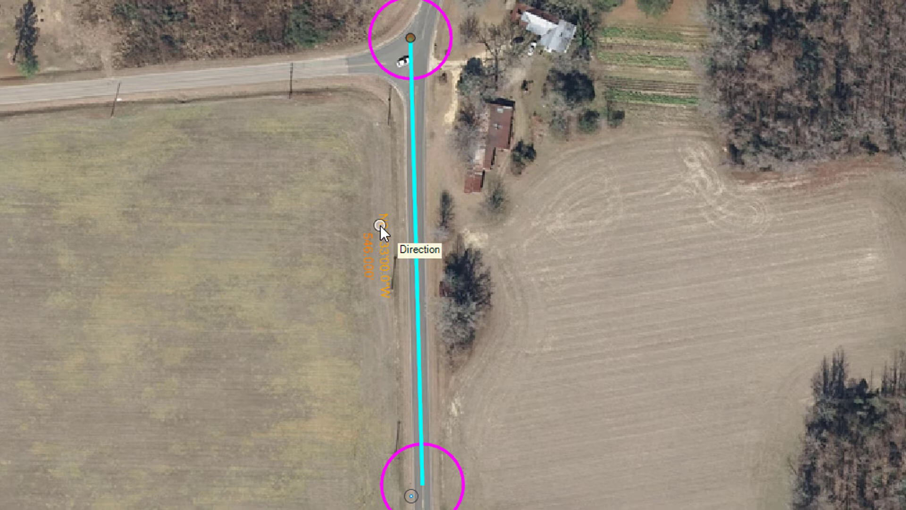
pyautogui.moveTo(380, 225); pyautogui.dragTo(367, 243)
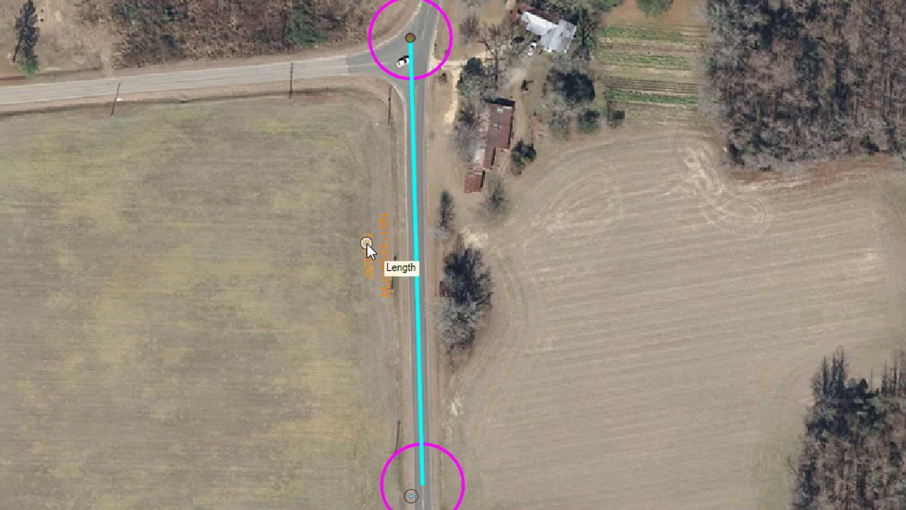
pyautogui.click(367, 243)
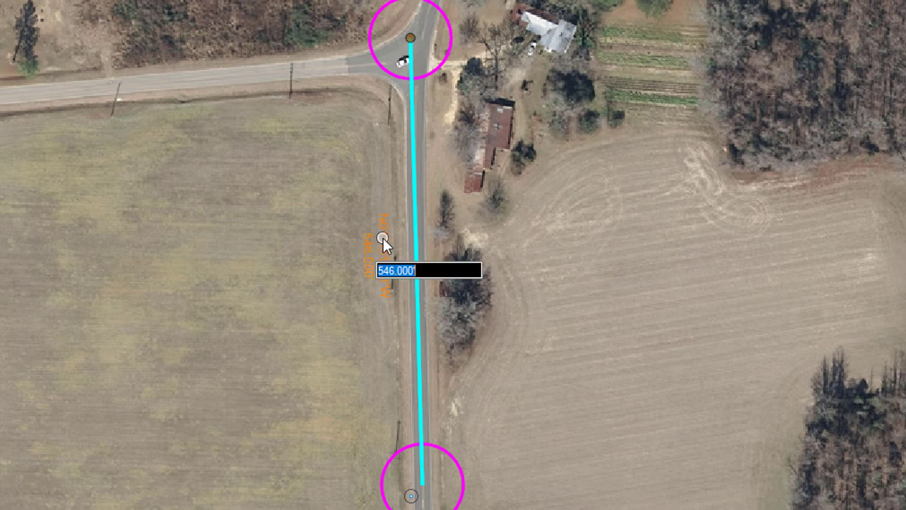
pyautogui.press('Escape')
pyautogui.click(414, 236)
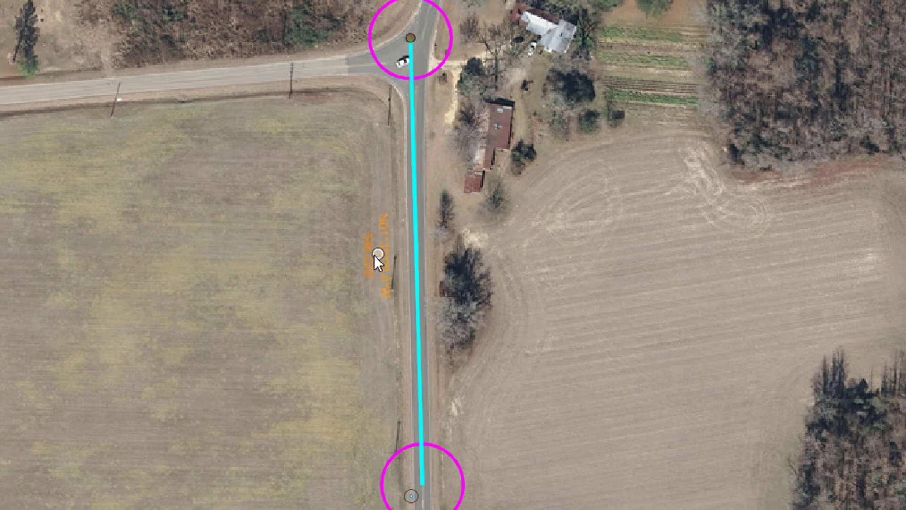
pyautogui.press('Escape')
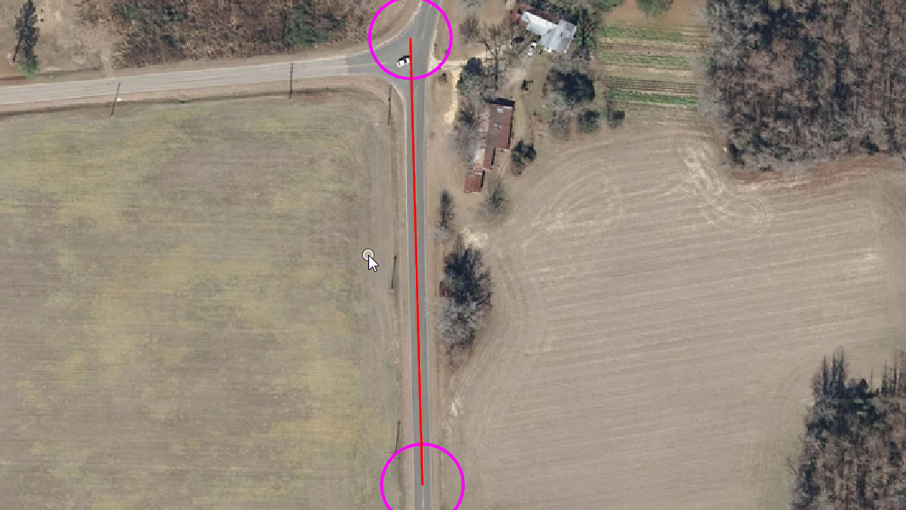
# Step: Reselect the baseline line and try the arrow handles at its southern start point
pyautogui.click(415, 247)
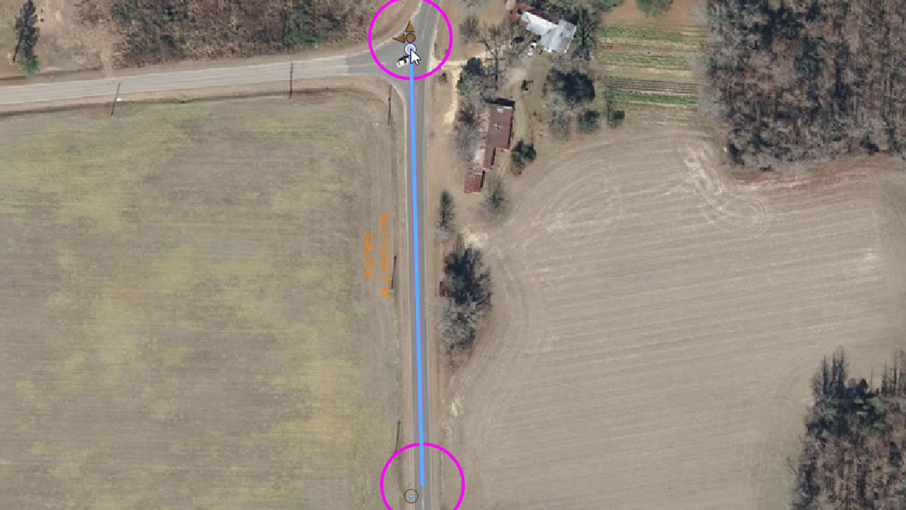
pyautogui.moveTo(411, 47)
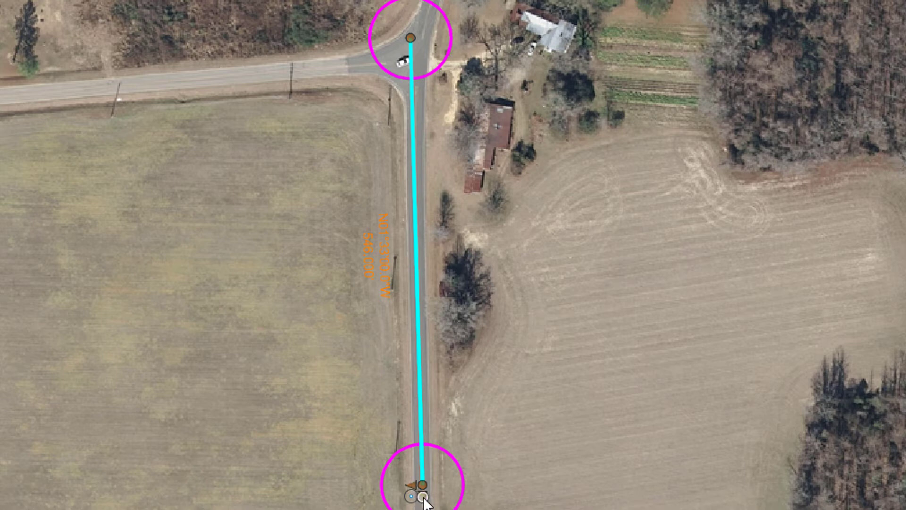
pyautogui.click(424, 500)
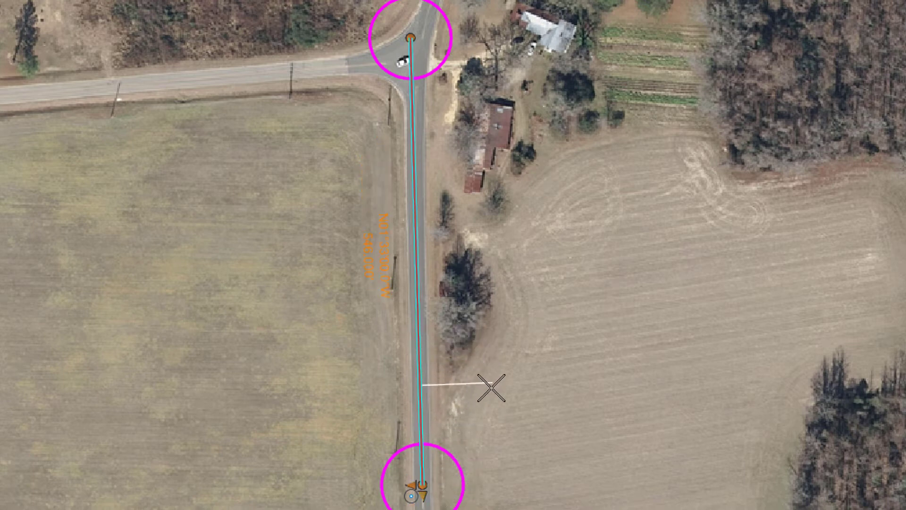
pyautogui.press('F2')
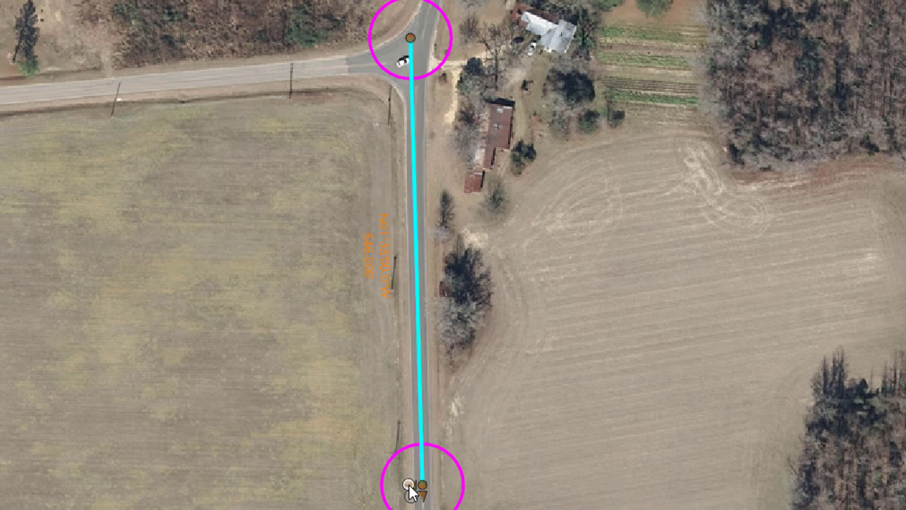
pyautogui.click(410, 486)
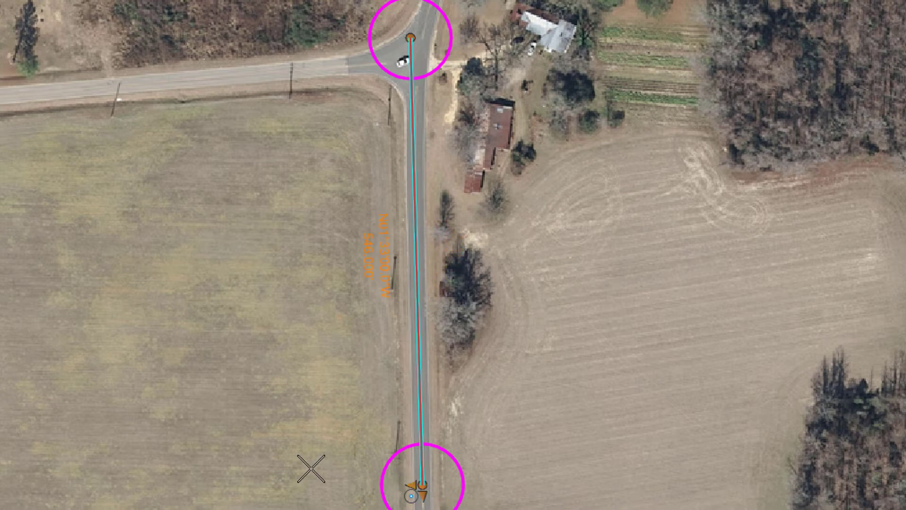
pyautogui.click(318, 425)
pyautogui.press('Escape')
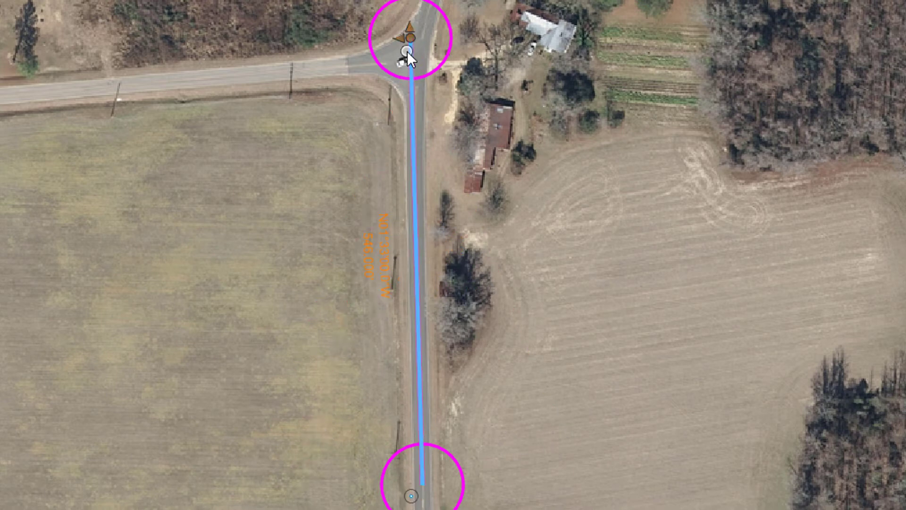
# Step: Try the handles at the baseline's northern end point and cancel the end point move
pyautogui.moveTo(412, 38); pyautogui.dragTo(413, 33)
pyautogui.click(410, 38)
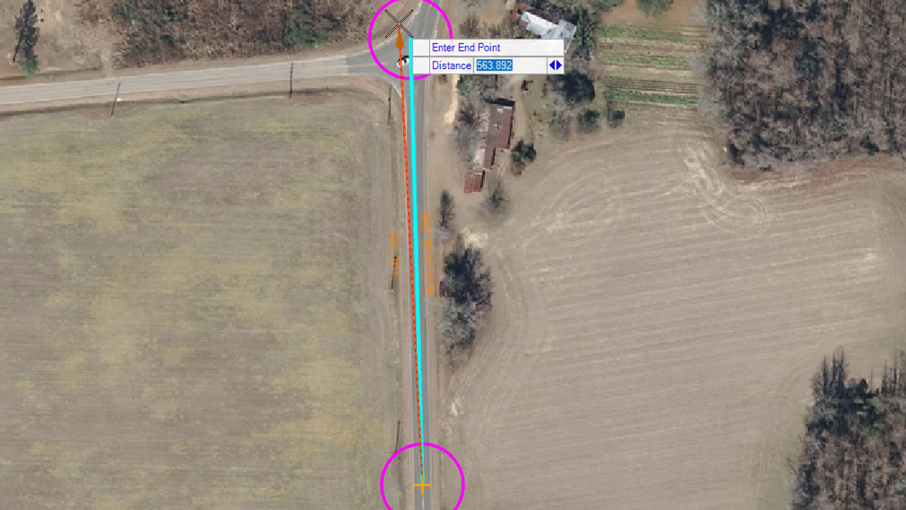
pyautogui.press('Escape')
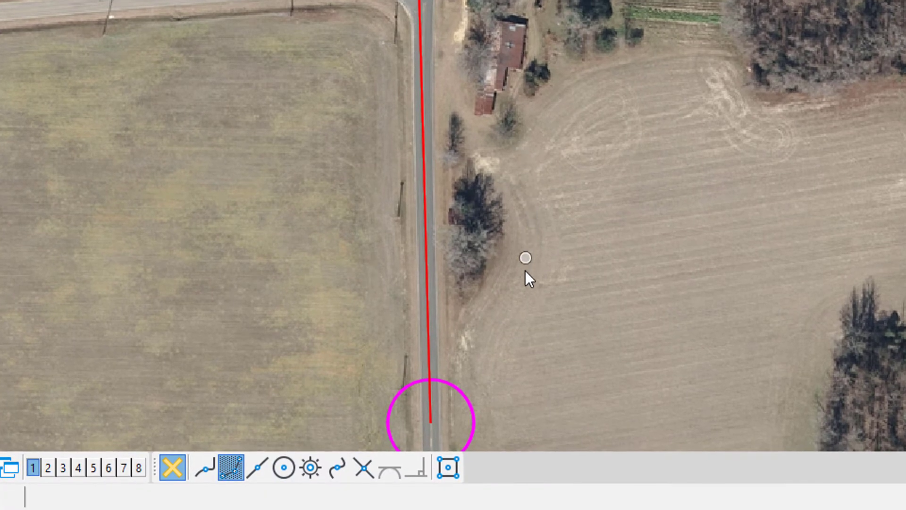
# Step: Select the baseline line between the two southern magenta circles and open its properties
pyautogui.click(426, 245)
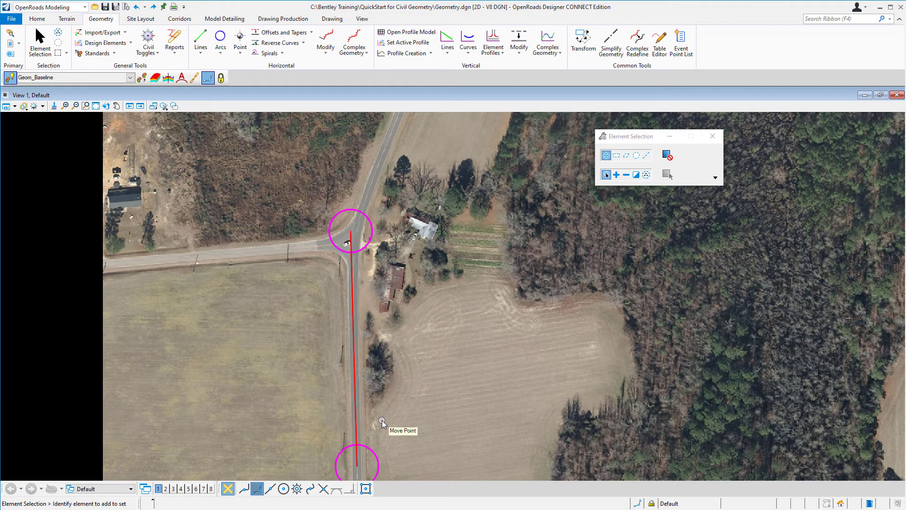
pyautogui.click(353, 377)
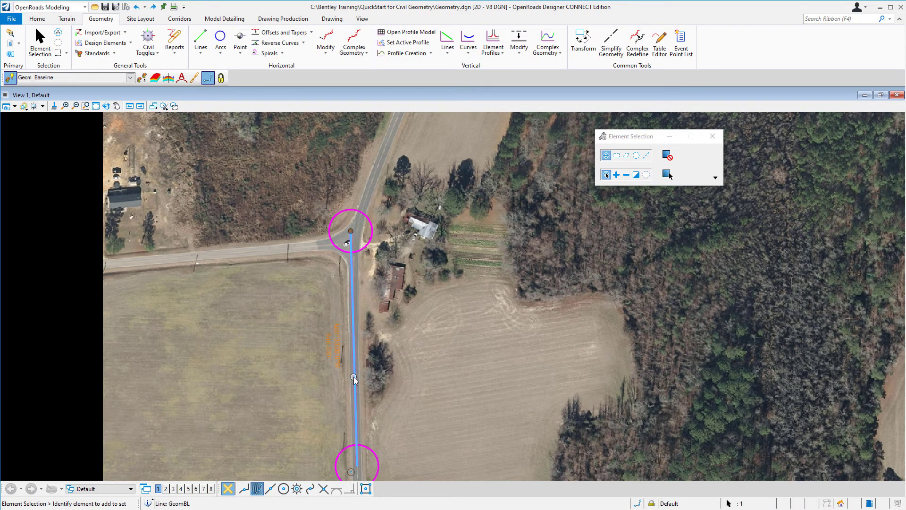
pyautogui.moveTo(353, 376)
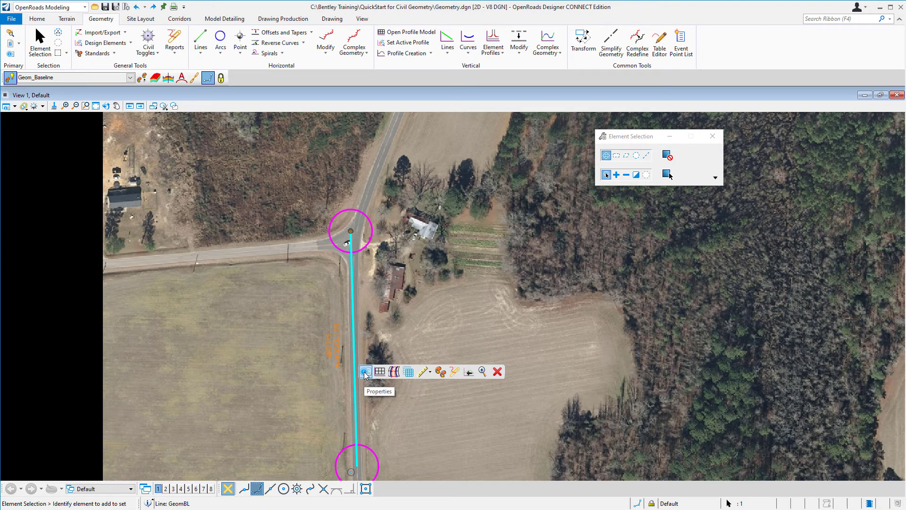
pyautogui.click(364, 373)
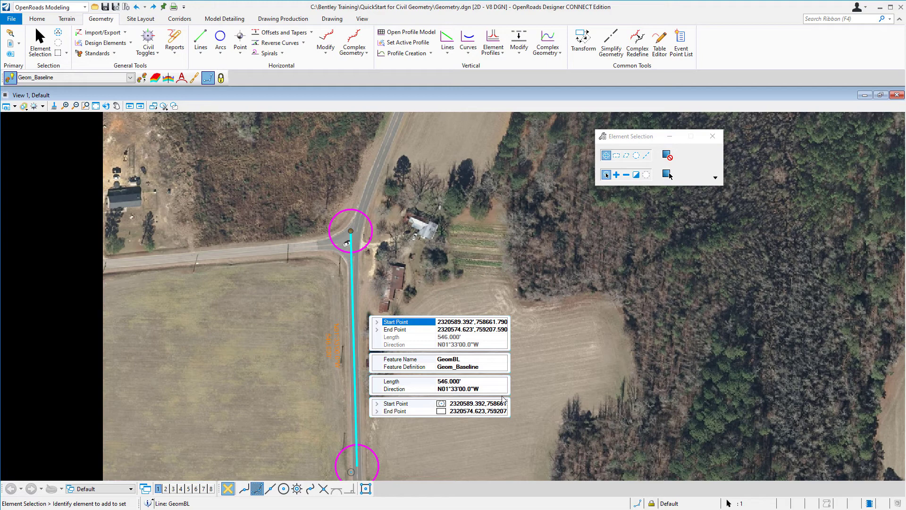
# Step: Examine the baseline's editable feature name, feature definition, length and direction properties
pyautogui.click(493, 360)
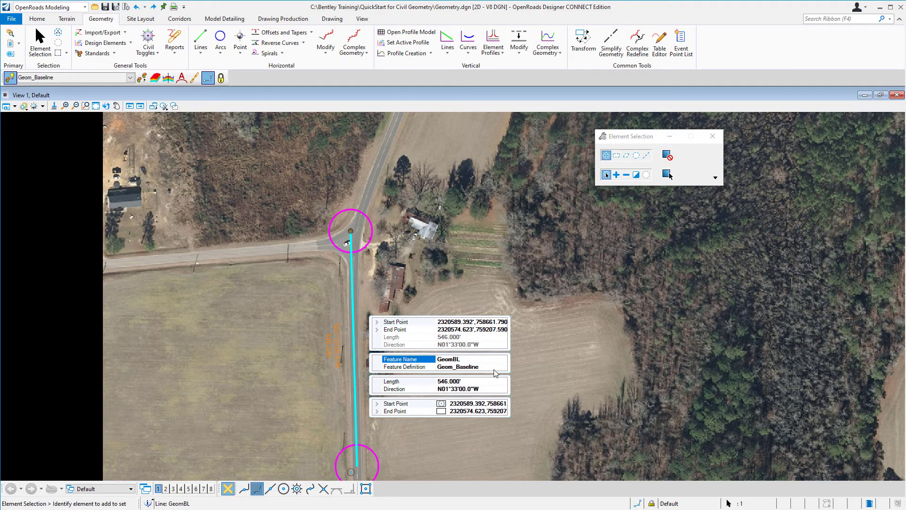
pyautogui.click(495, 369)
pyautogui.click(494, 383)
pyautogui.click(495, 390)
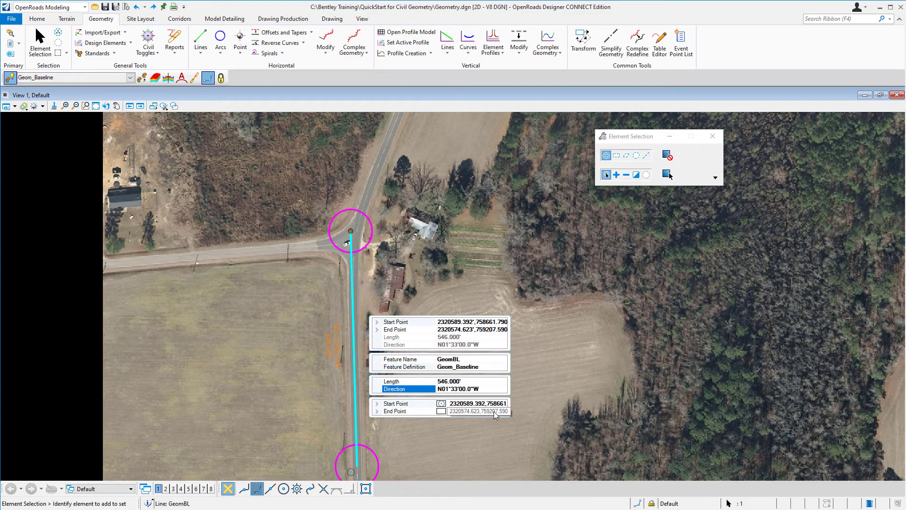
pyautogui.click(491, 382)
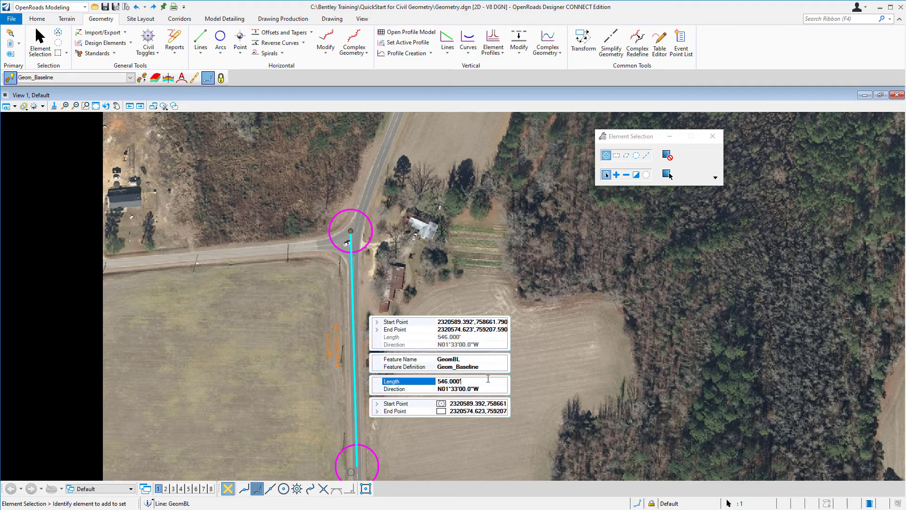
pyautogui.click(489, 360)
pyautogui.click(490, 367)
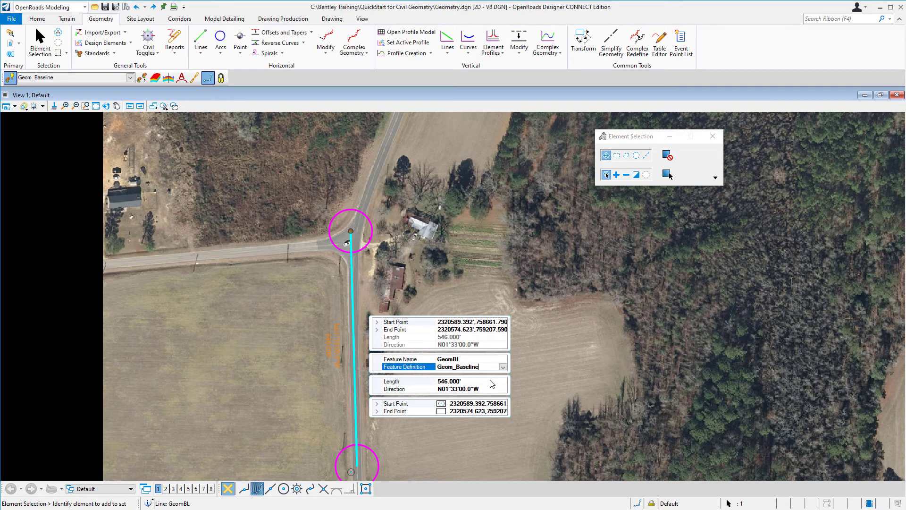
pyautogui.click(493, 383)
pyautogui.click(491, 388)
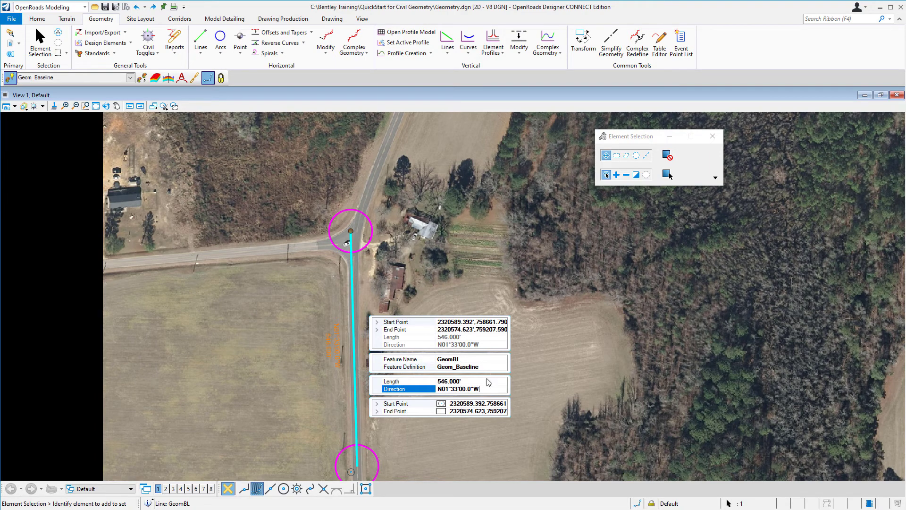
pyautogui.click(482, 359)
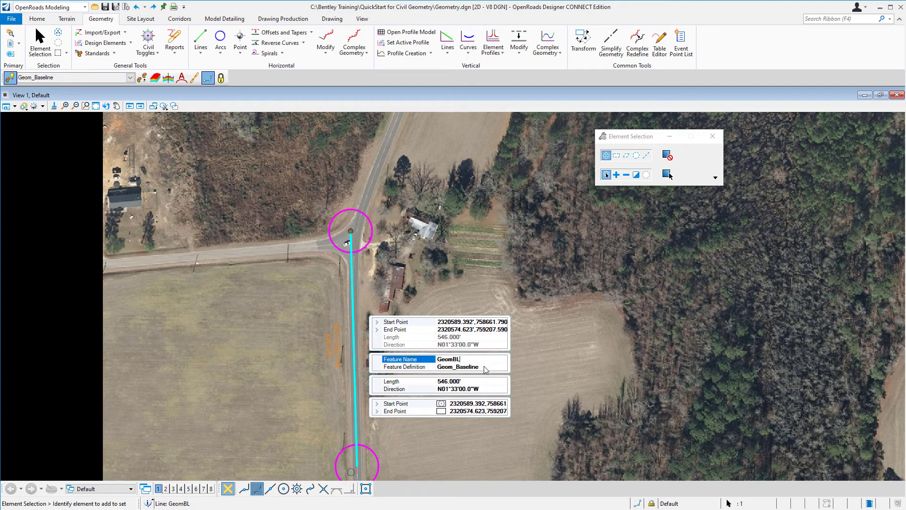
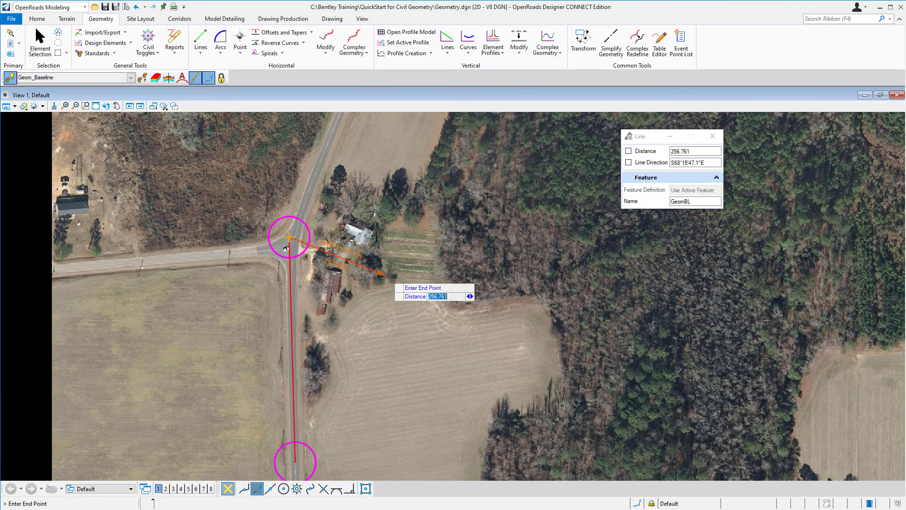
# Step: Draw the second baseline line northeast along the road, ending at the center of the third magenta circle from the south
pyautogui.scroll(-10, 388, 275)
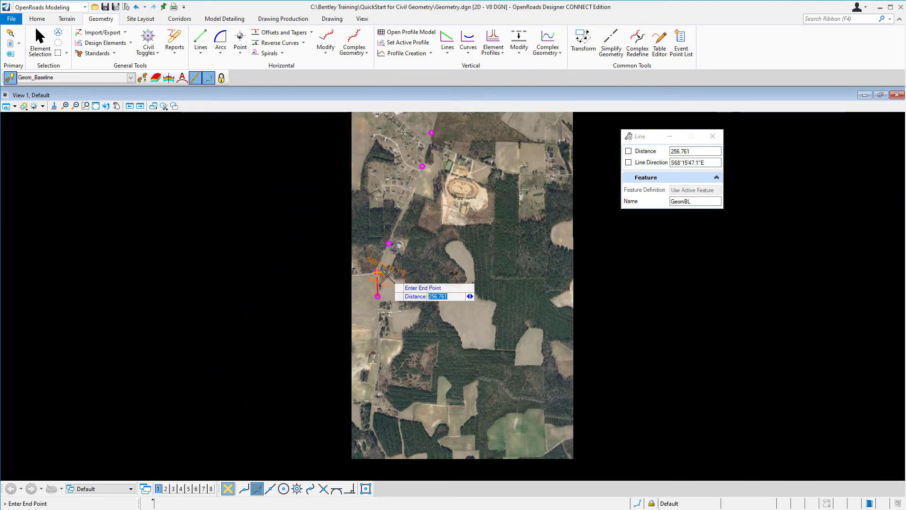
pyautogui.scroll(3, 420, 210)
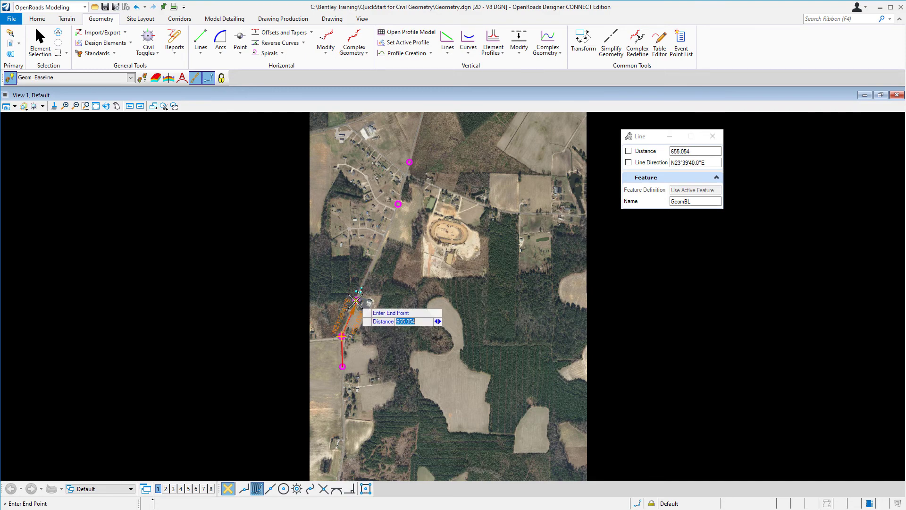
pyautogui.scroll(4, 356, 300)
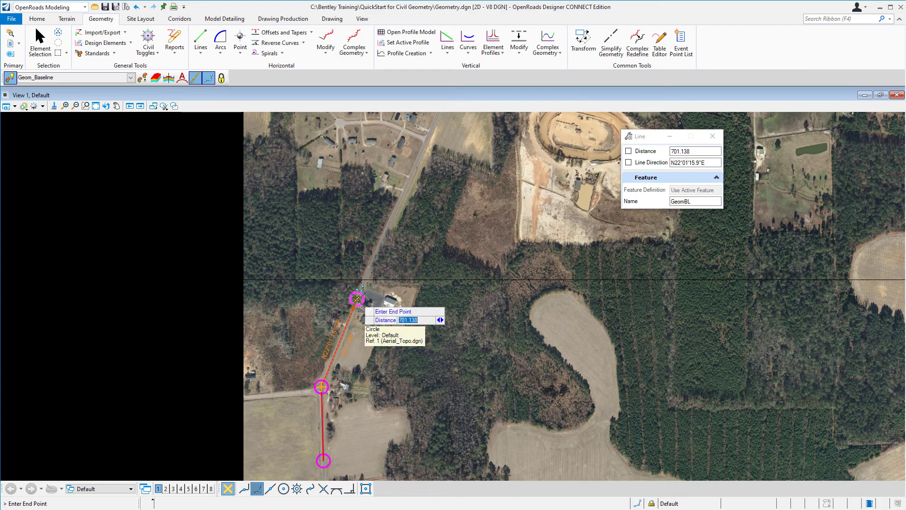
pyautogui.click(358, 299)
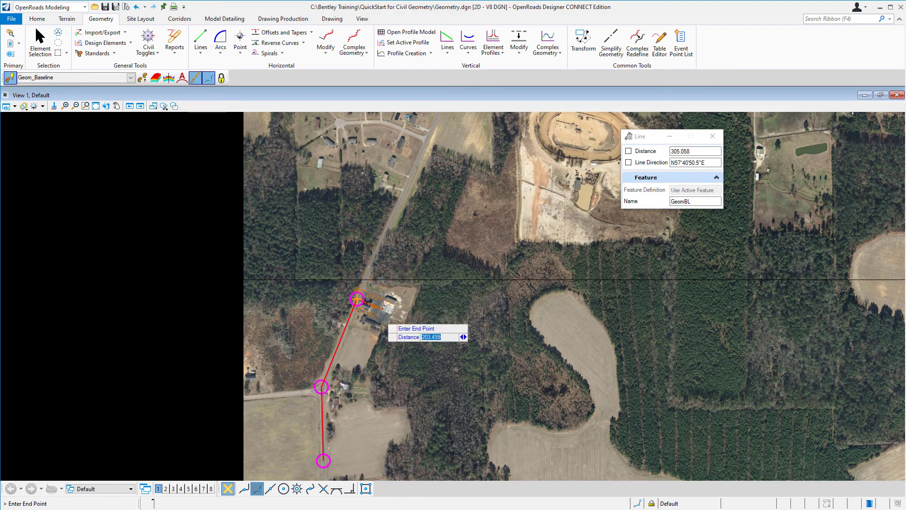
# Step: Continue the baseline with a line along the road to the center of the fourth magenta circle from the south
pyautogui.scroll(-2, 380, 326)
pyautogui.scroll(-1, 411, 276)
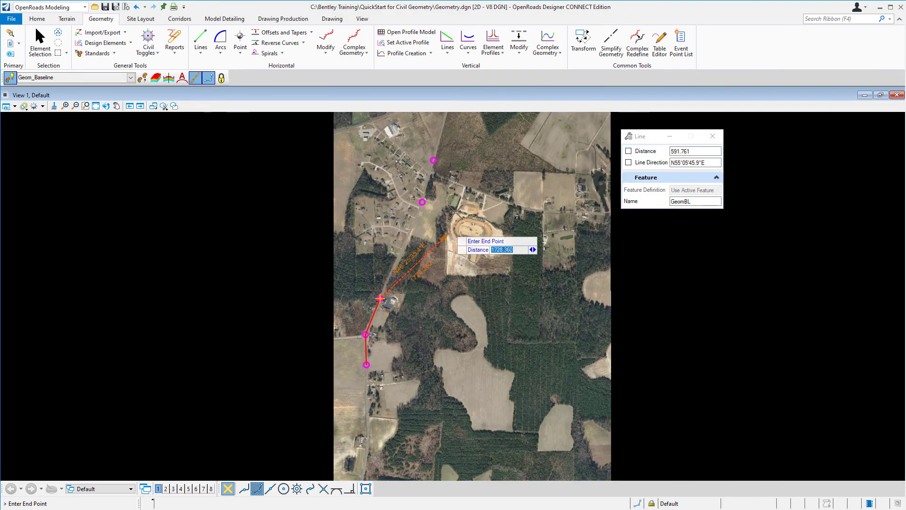
pyautogui.scroll(3, 453, 163)
pyautogui.scroll(2, 376, 251)
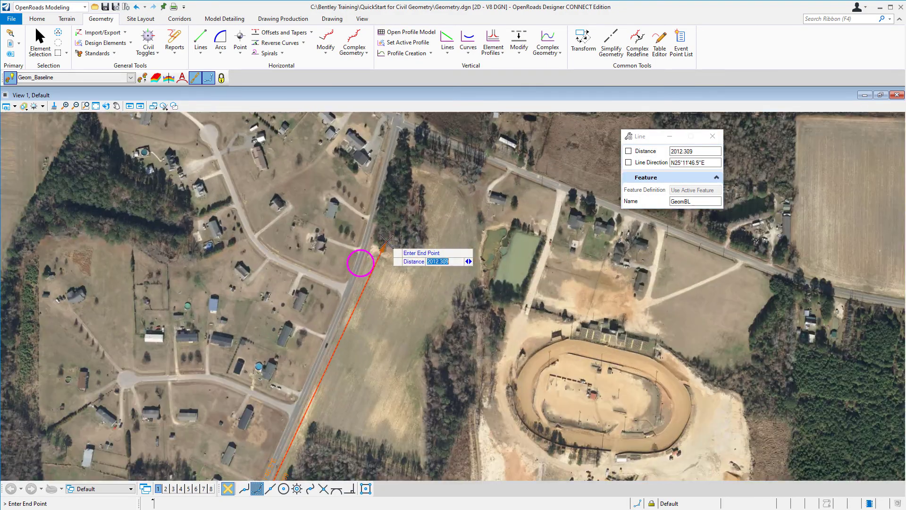
pyautogui.click(361, 263)
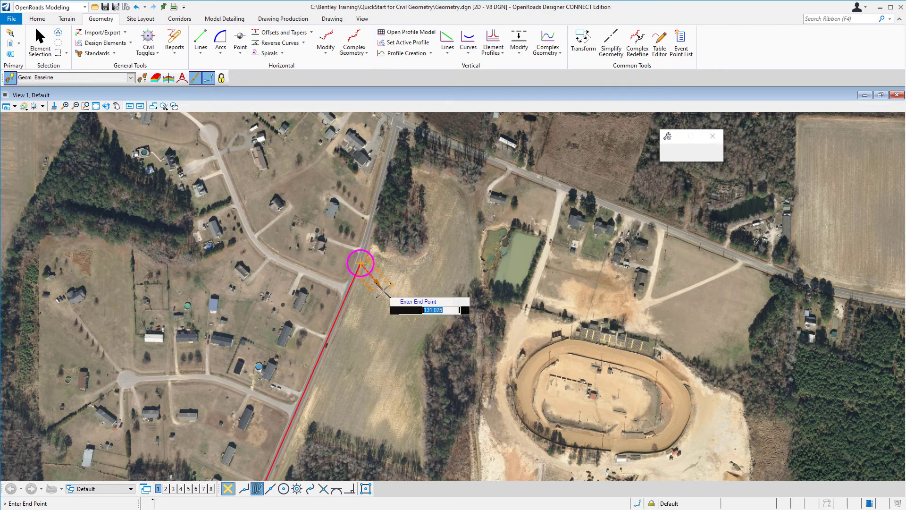
# Step: Draw the last baseline line to the center of the northernmost magenta circle, end the line chain and fit the view
pyautogui.scroll(-2, 383, 293)
pyautogui.scroll(2, 397, 256)
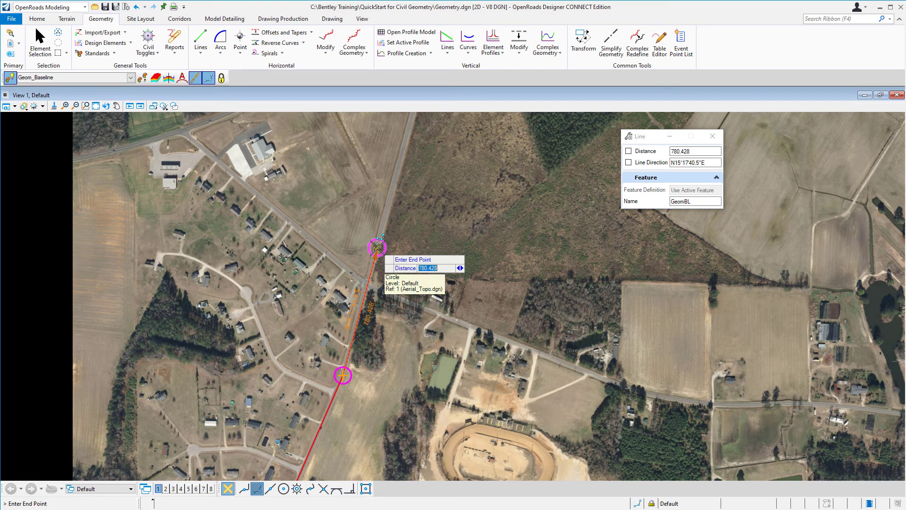
pyautogui.click(377, 247)
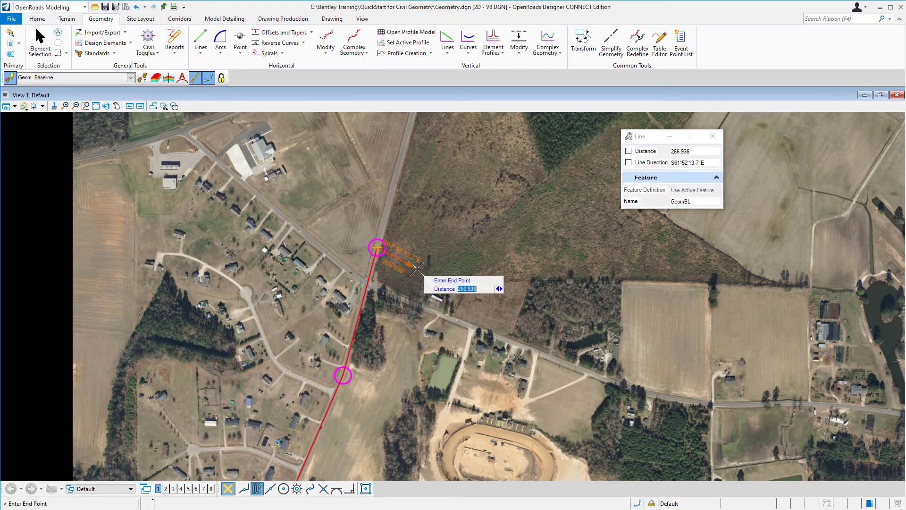
pyautogui.rightClick(417, 268)
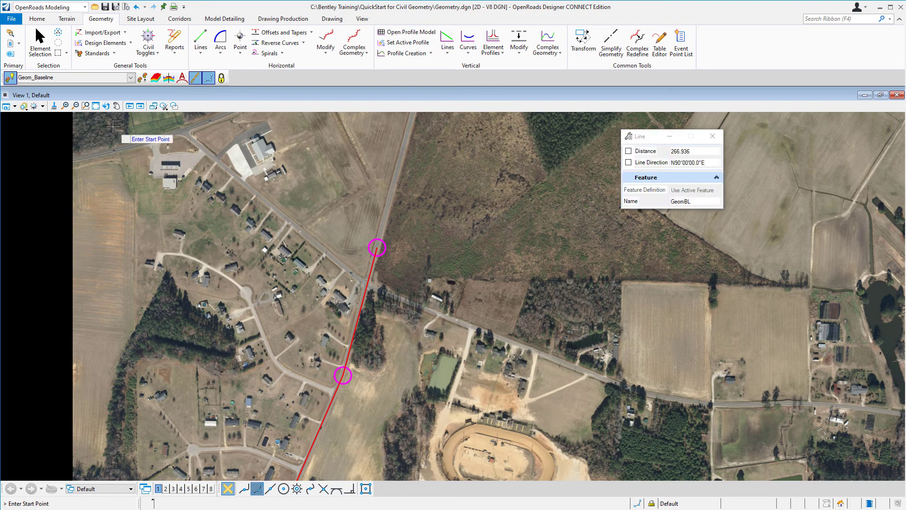
pyautogui.click(96, 109)
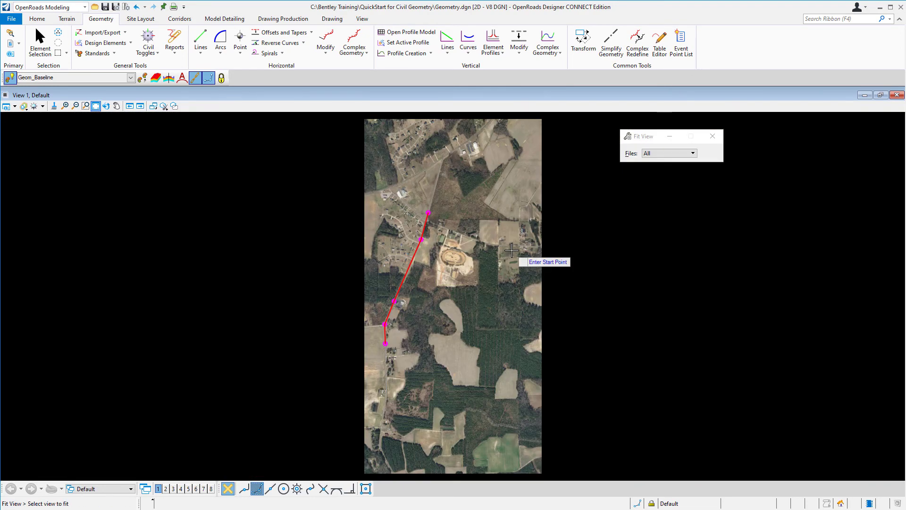